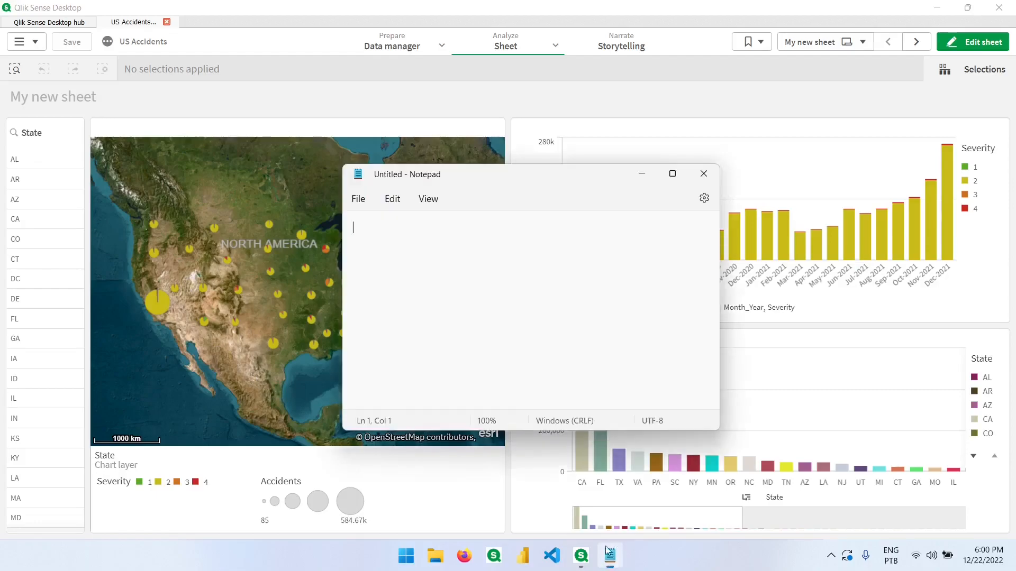
Step: In Notepad, write "GetSelectedCount()" and below it "Returns the number of selected elements", zooming the text to 130%
text(GetSe)
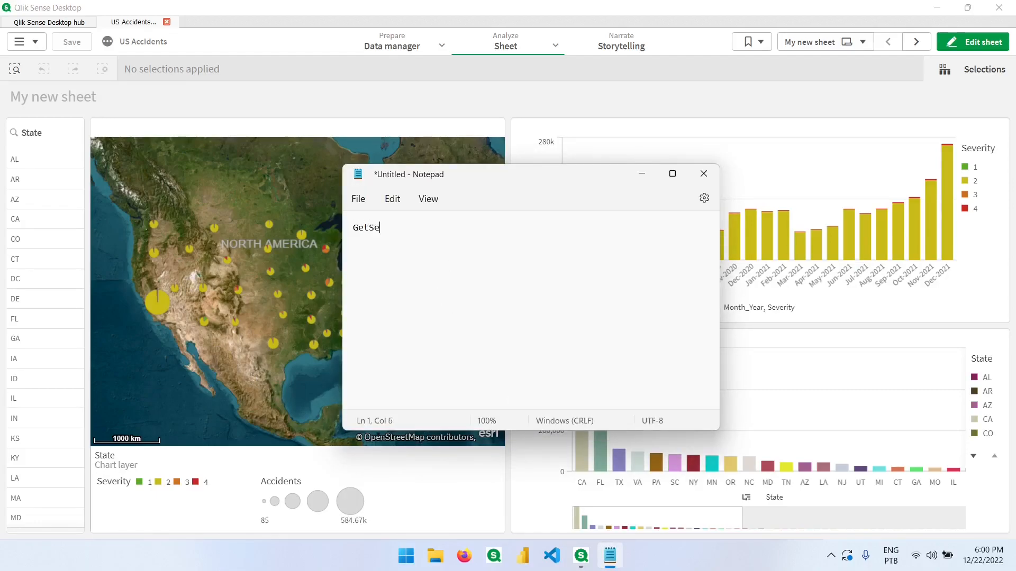
text(lectedCount())
key(Return)
key(ctrl+plus)
key(ctrl+plus)
key(ctrl+plus)
text(Returns the number )
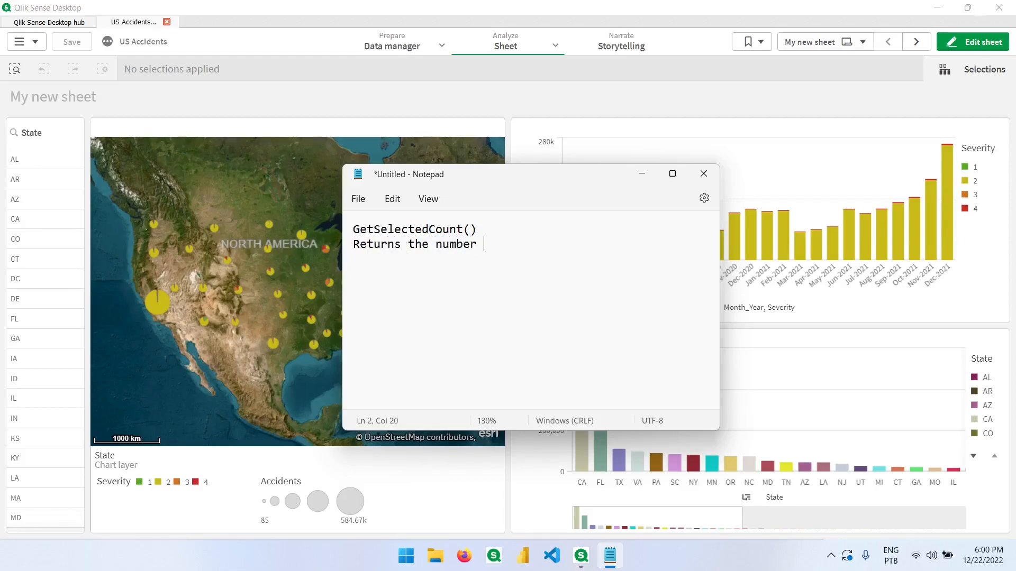
text(of selected elements)
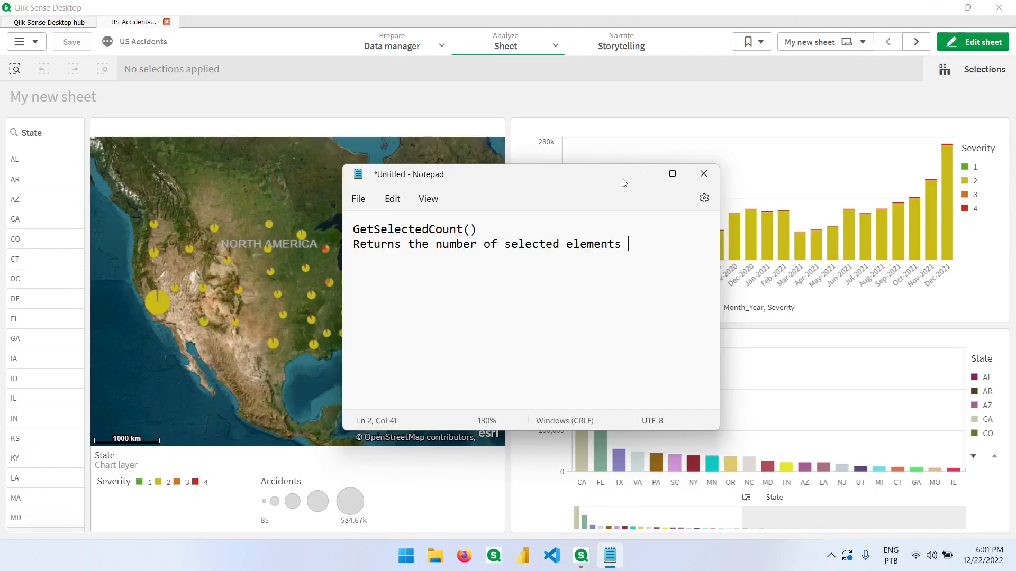
Step: Select CA in the State filter pane of the sheet
click(500, 96)
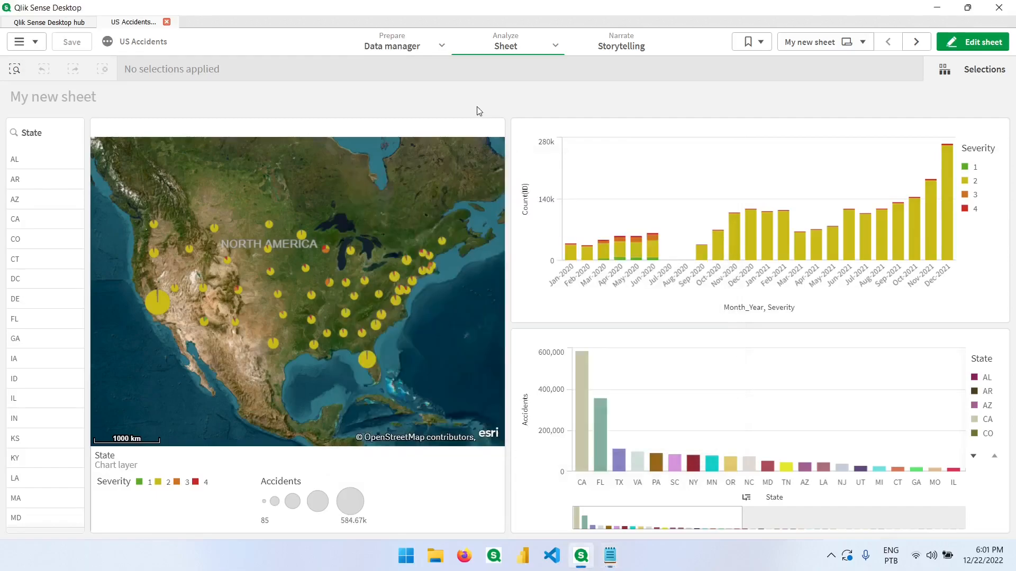
click(39, 226)
click(158, 113)
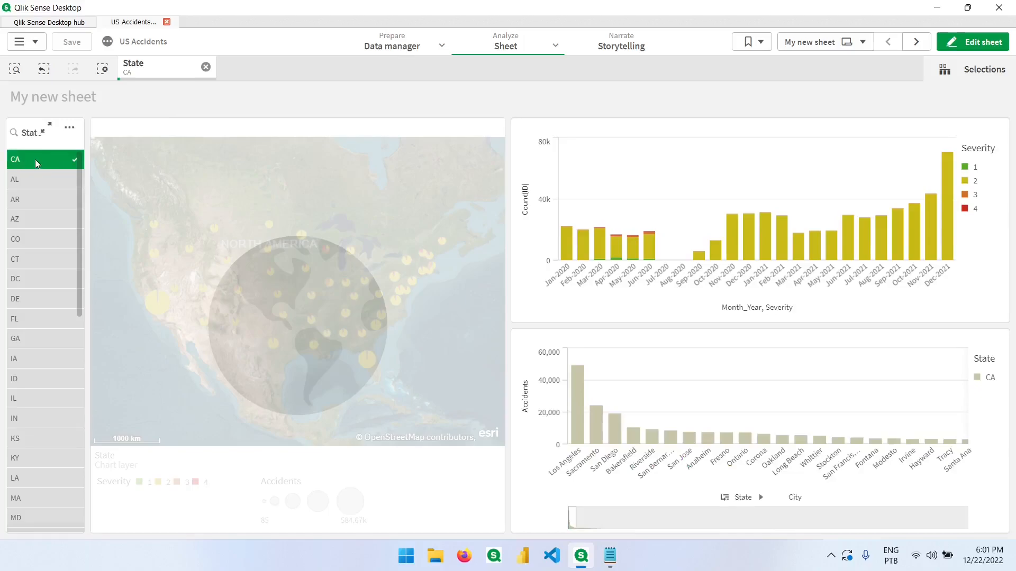
Step: In the Notepad note, change the first line to "GetSelectedCount(State) = 1"
click(610, 555)
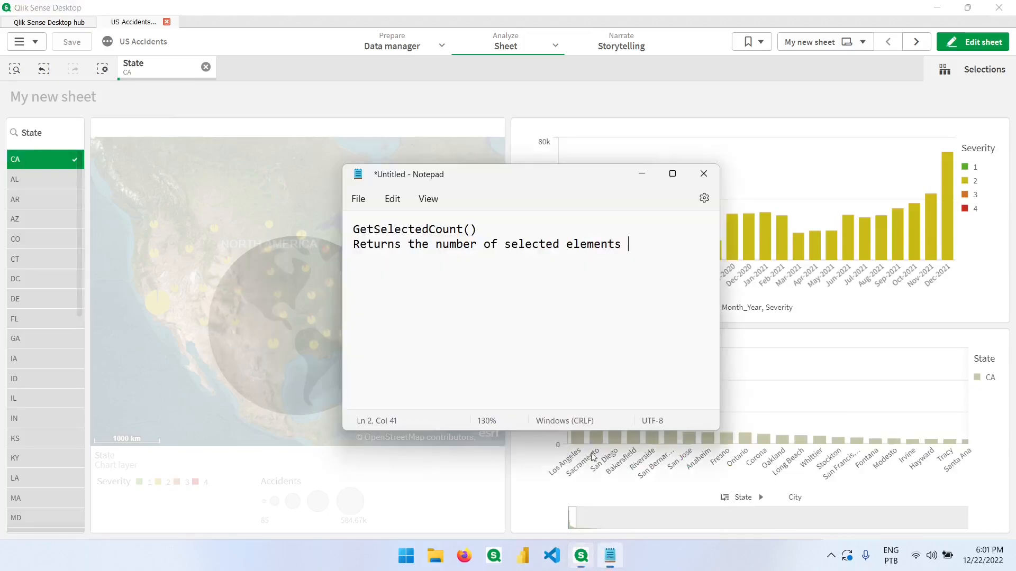
drag(478, 228, 352, 229)
click(470, 232)
text(State))
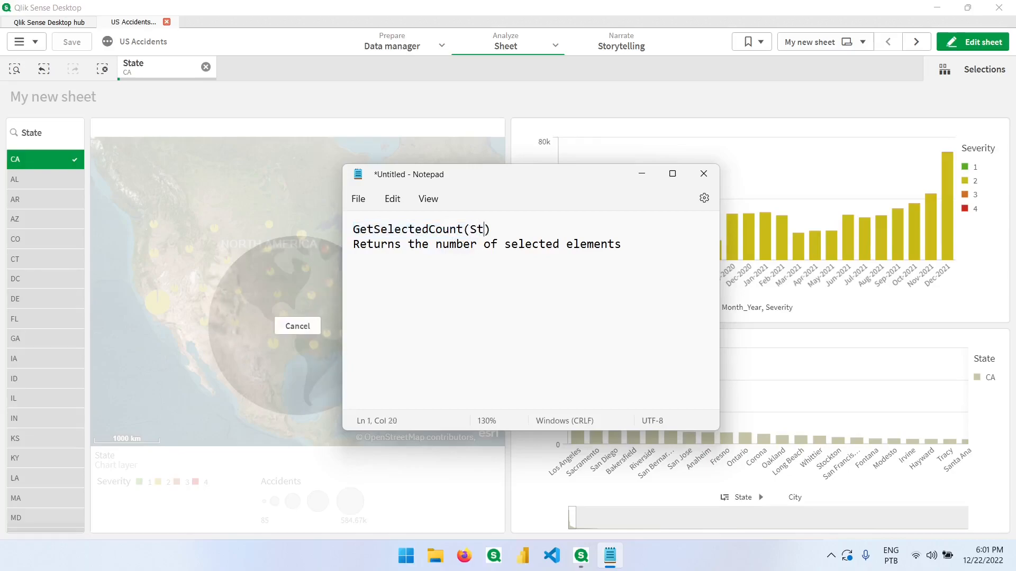
text( = 1)
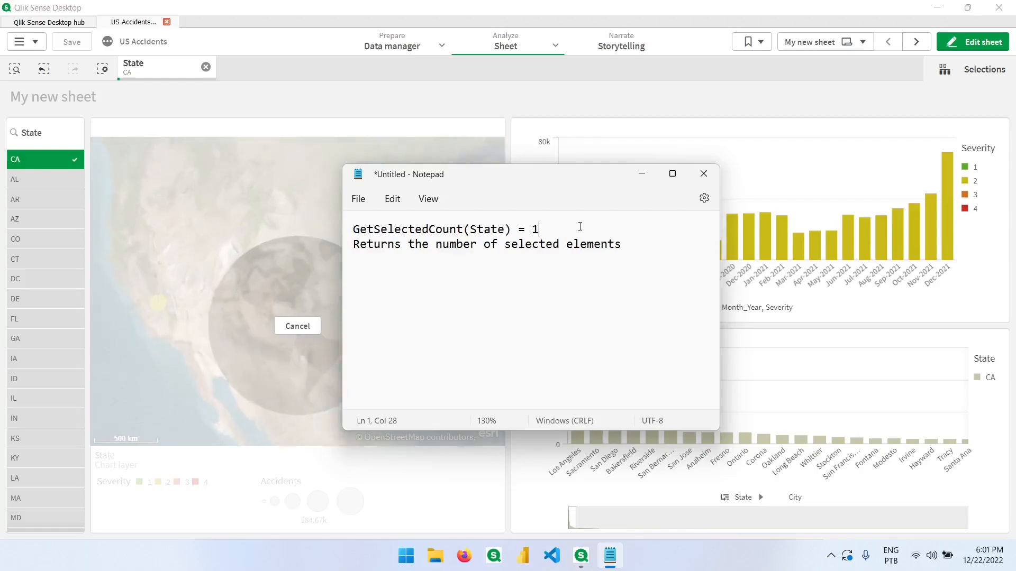
Step: Enter sheet editing and shrink the map from its top edge to free space above it
drag(570, 230, 352, 230)
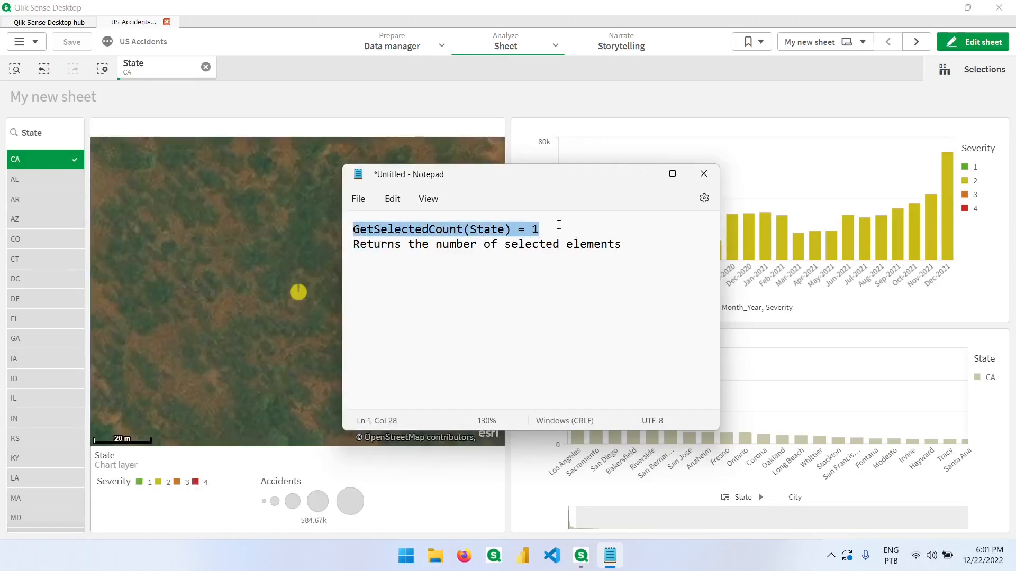
click(551, 103)
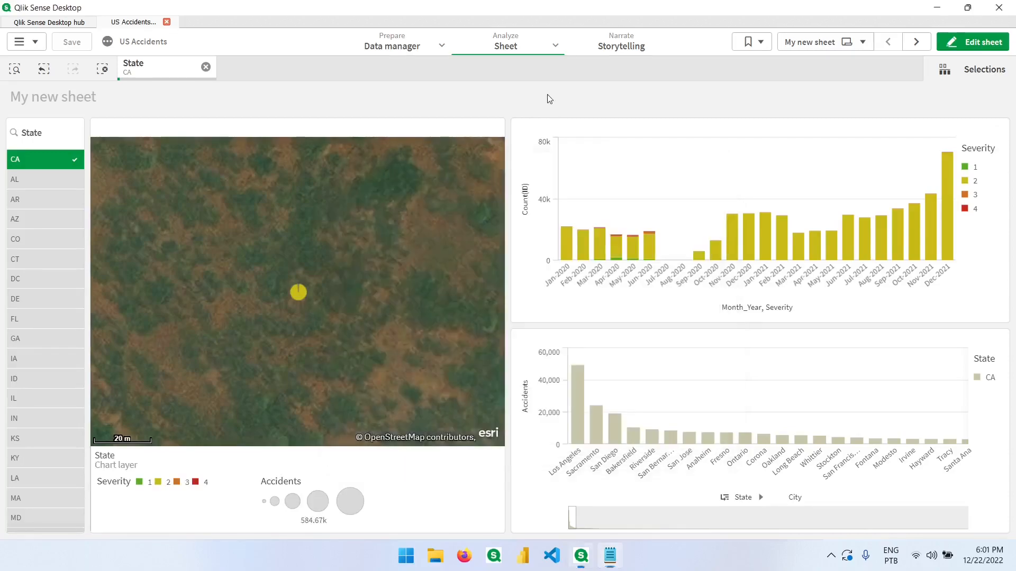
click(938, 43)
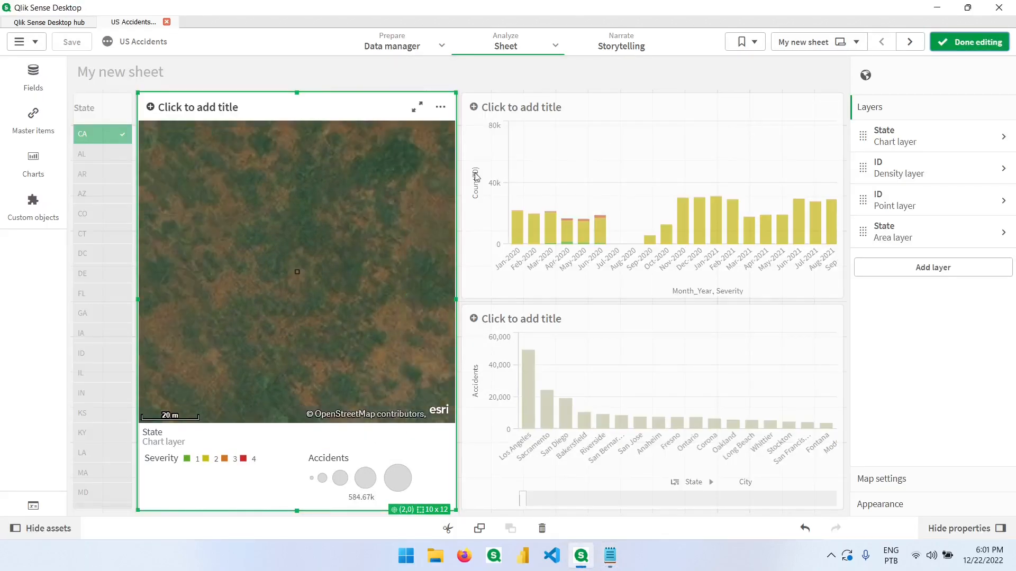
drag(296, 92, 296, 164)
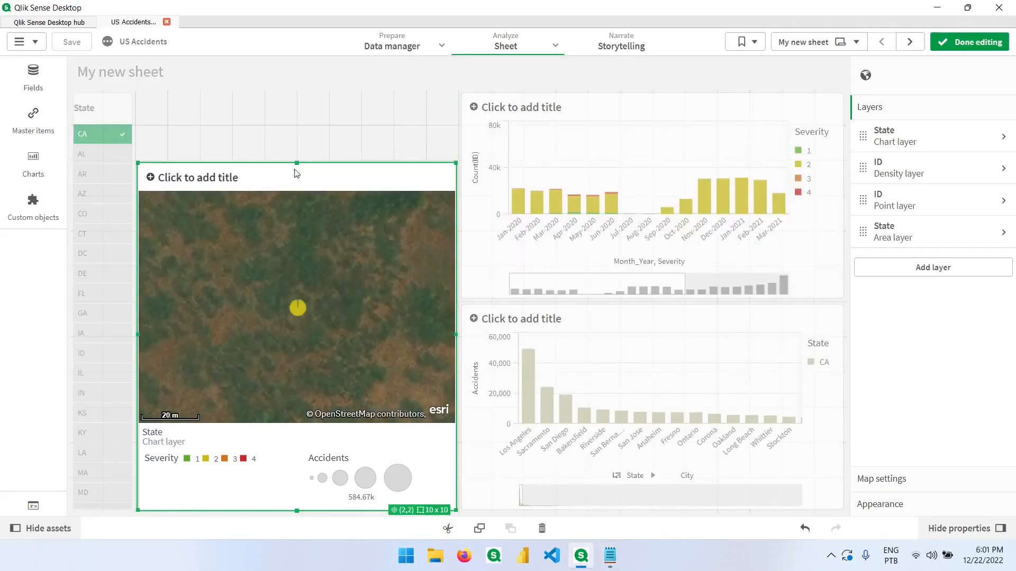
Step: Add a KPI chart in the freed space with the measure GetSelectedCount(State)
click(33, 173)
drag(119, 402, 338, 136)
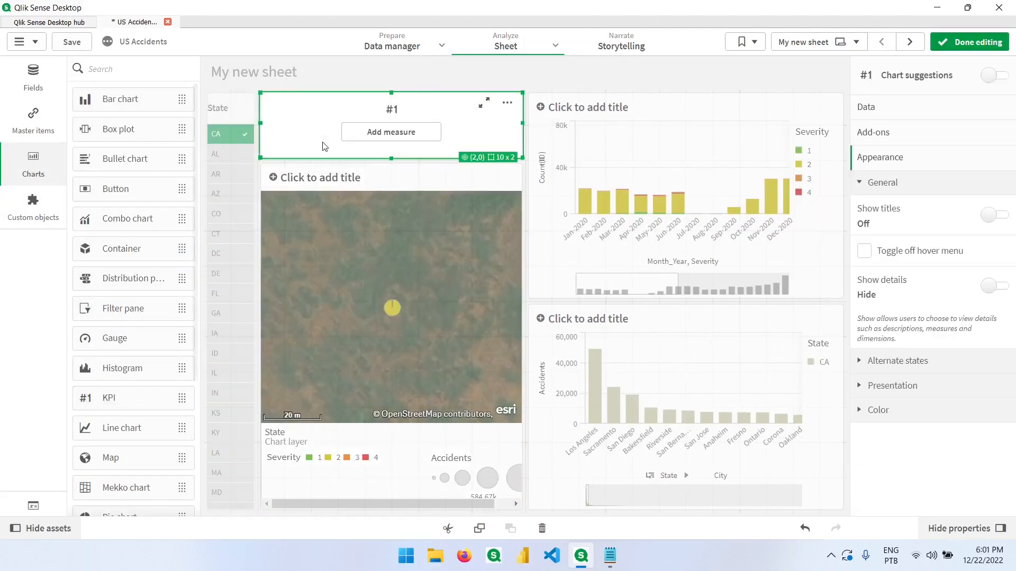
click(394, 133)
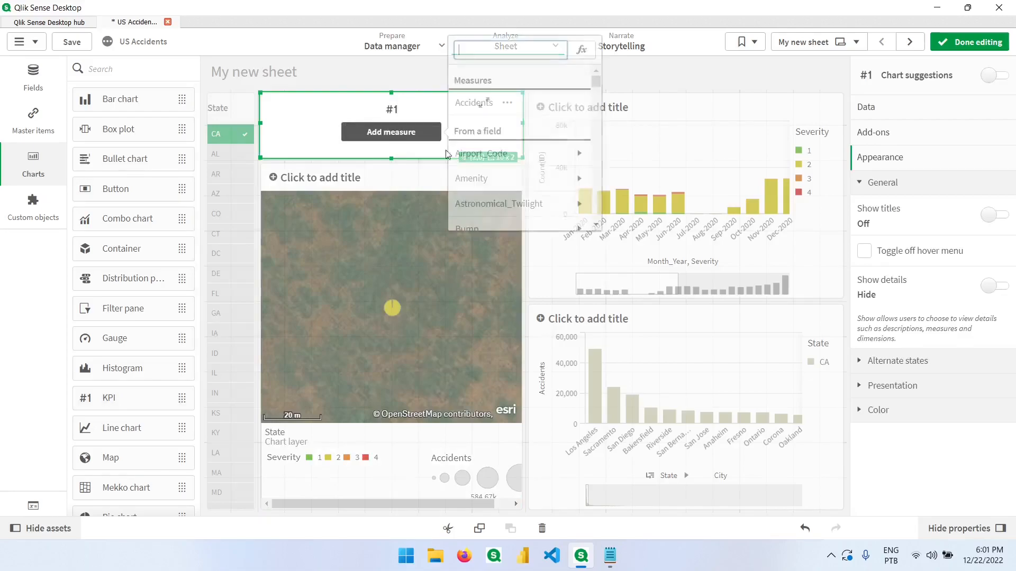
click(576, 53)
text(Gets)
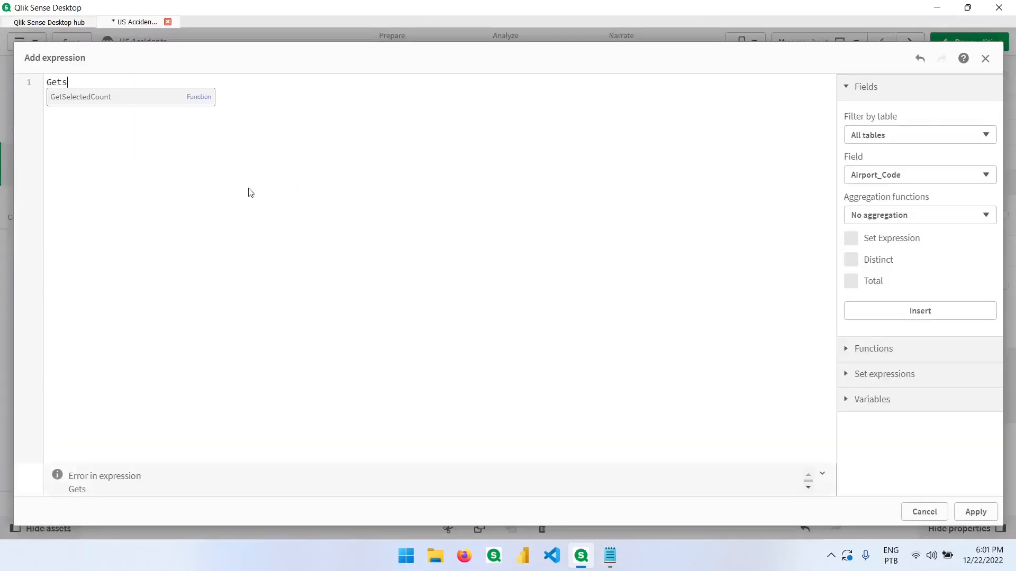
key(Return)
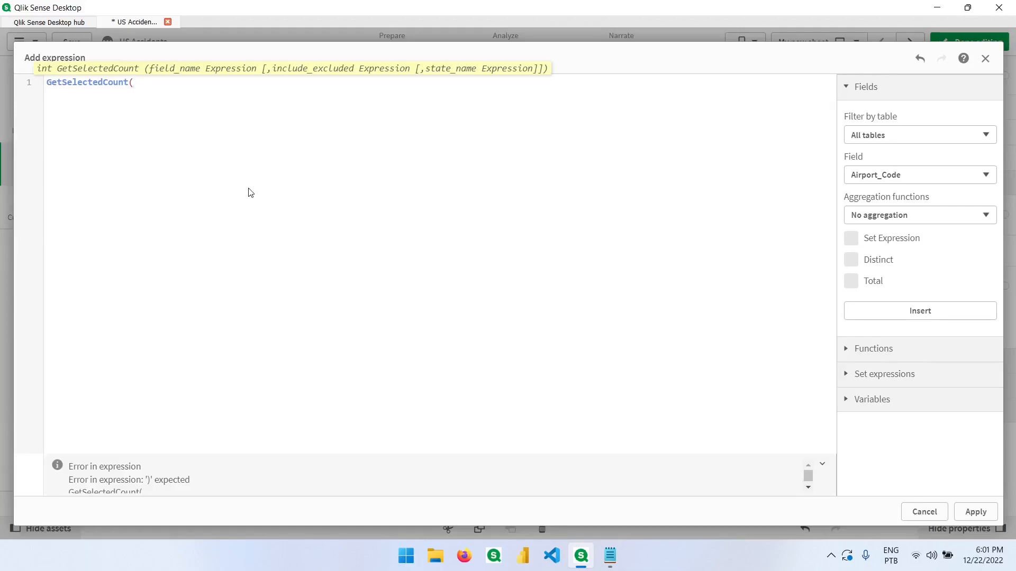
text((State))
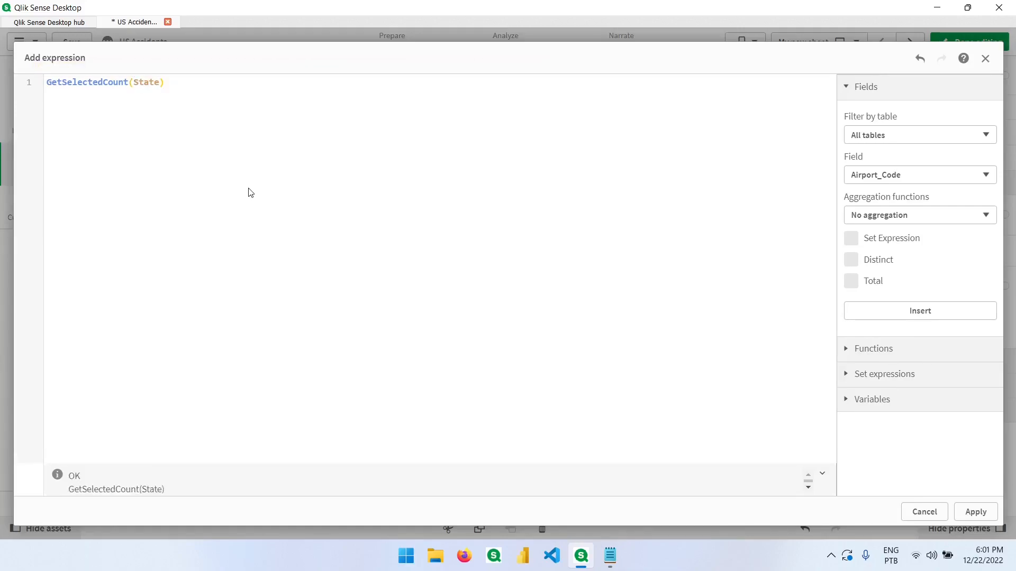
click(975, 511)
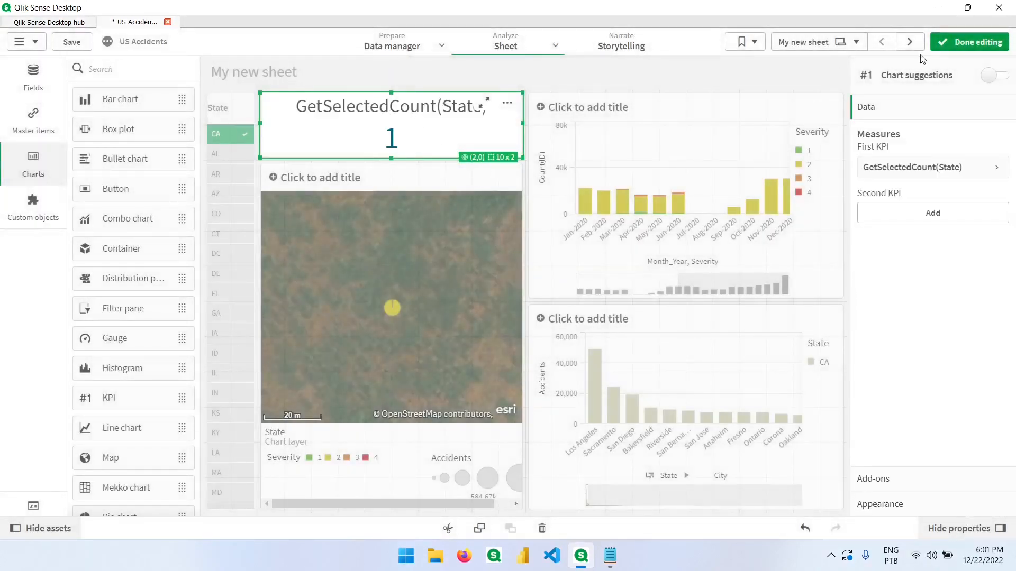
Step: Leave editing, test the KPI by also selecting CO and CT in the State list, then clear all selections
click(950, 46)
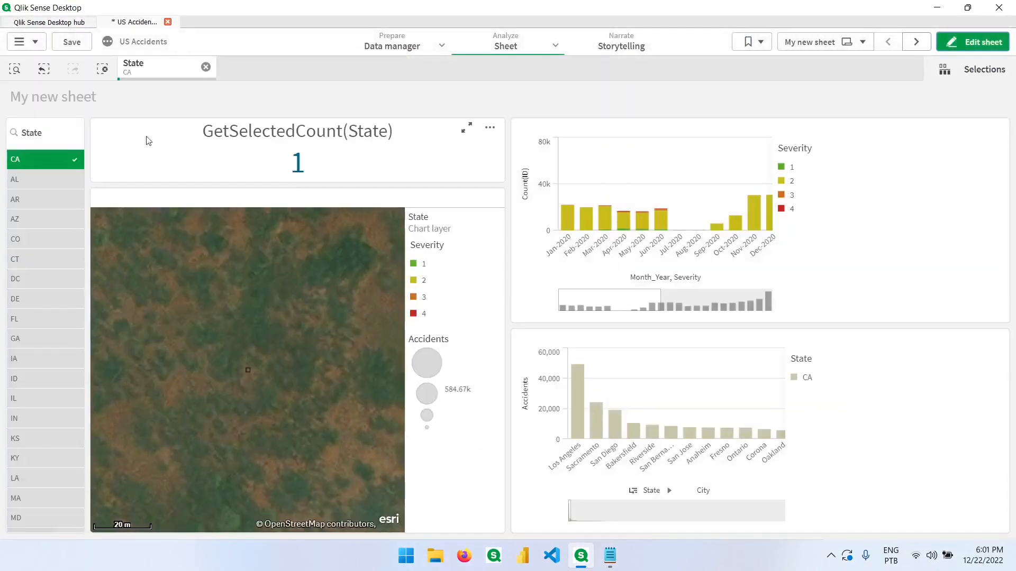
click(40, 239)
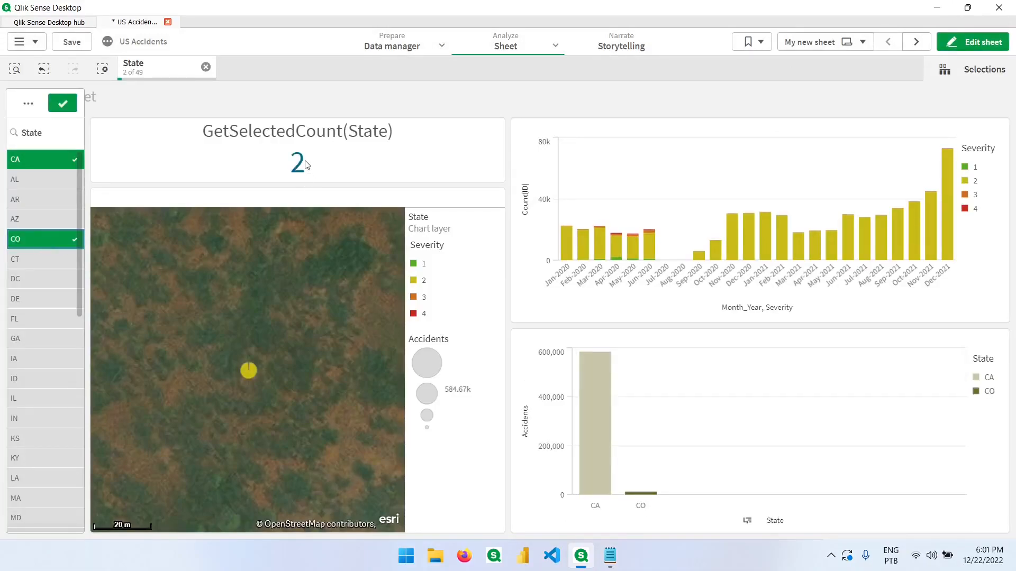
click(36, 260)
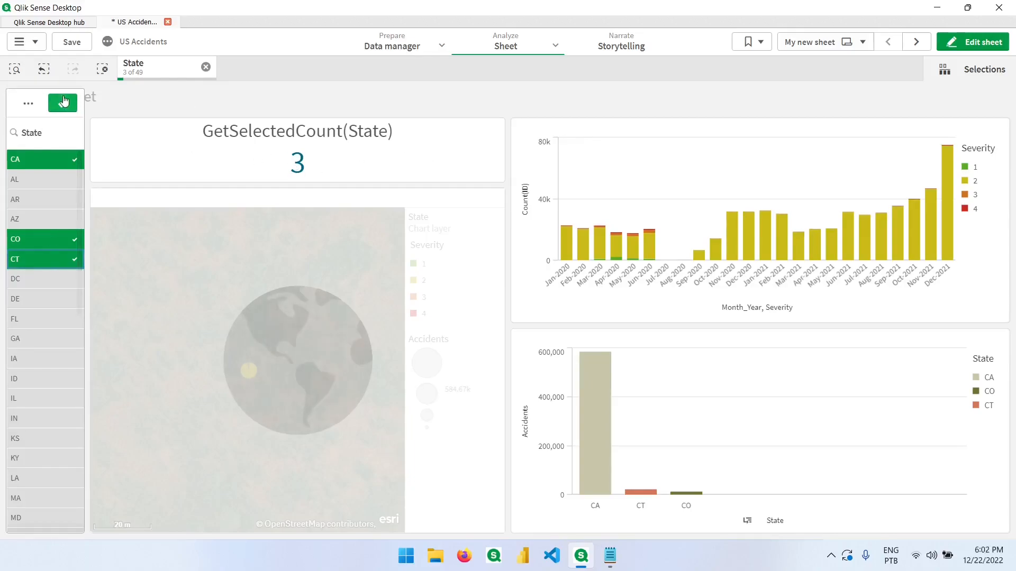
click(104, 72)
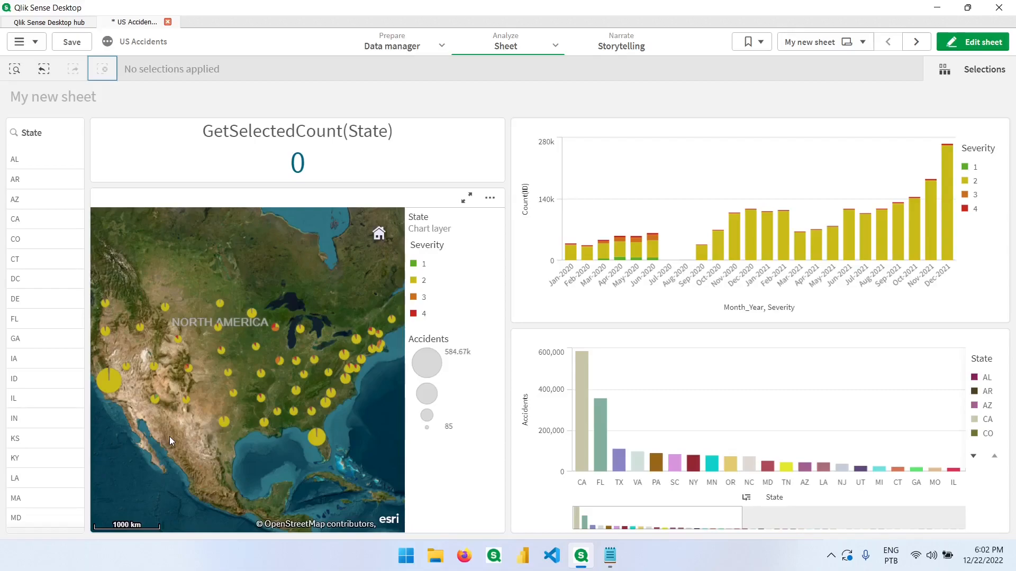
Step: Set the map's State chart layer calculation condition to GetSelectedCount(State)<>1
click(972, 42)
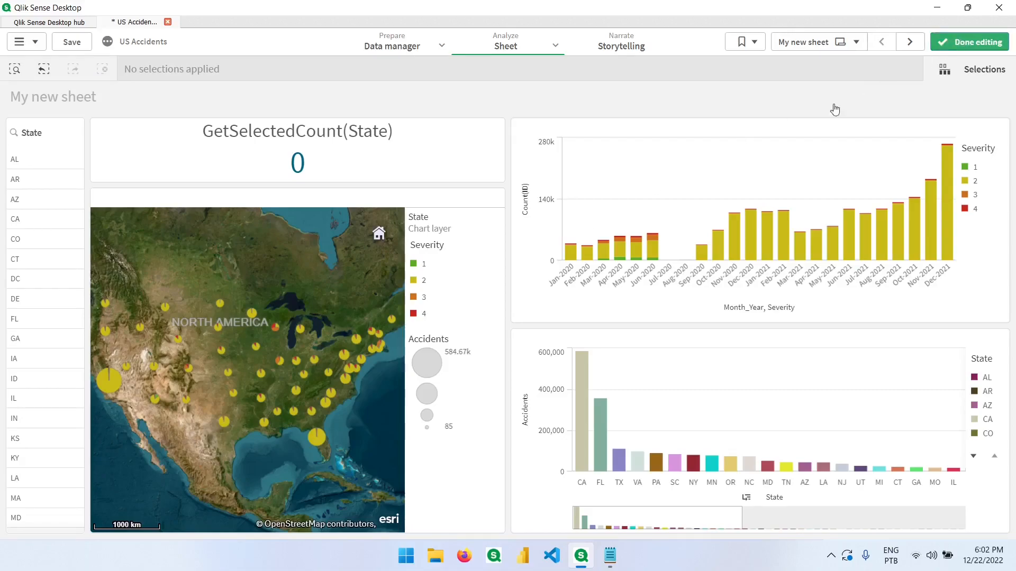
click(433, 294)
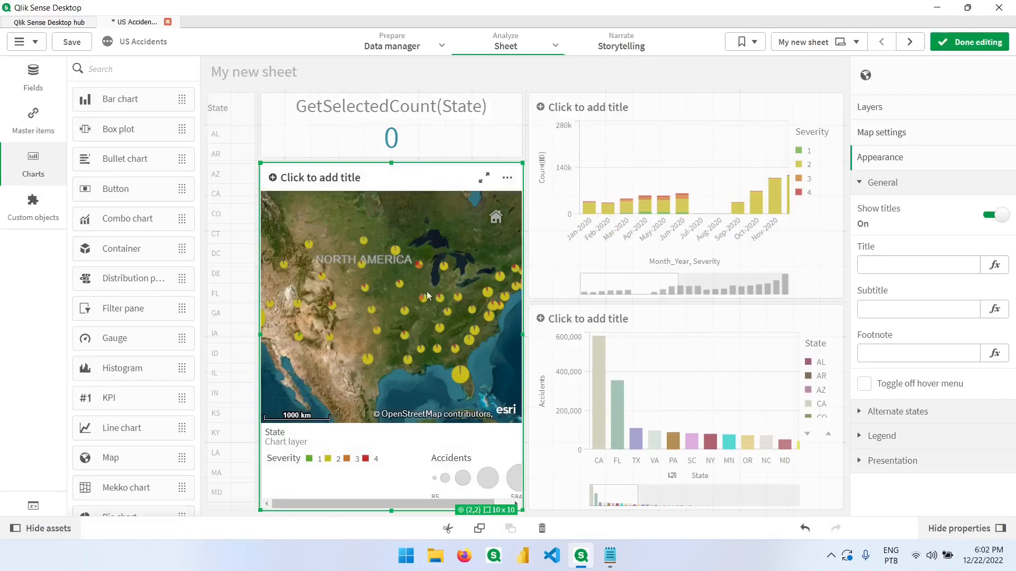
click(879, 109)
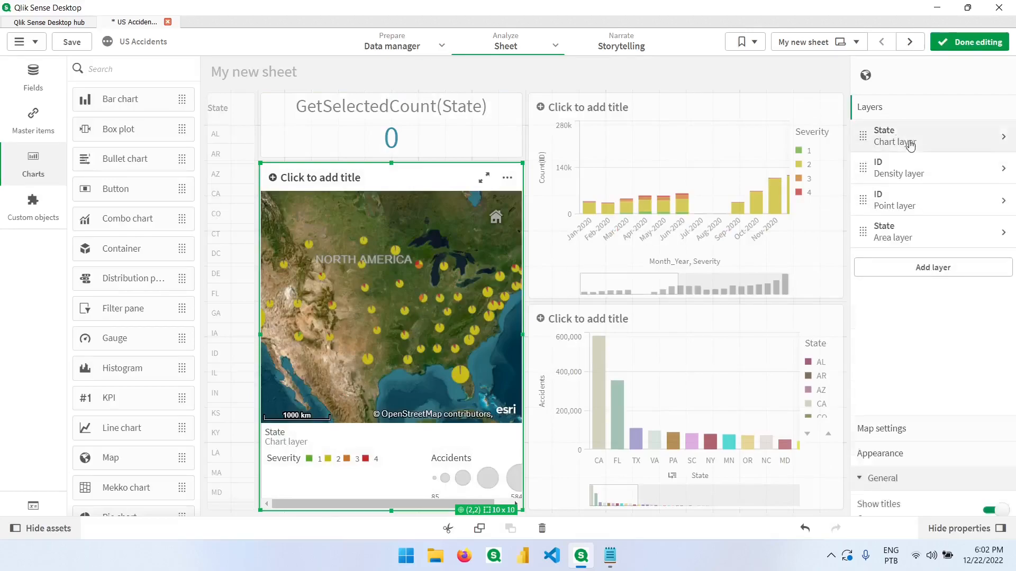
click(941, 140)
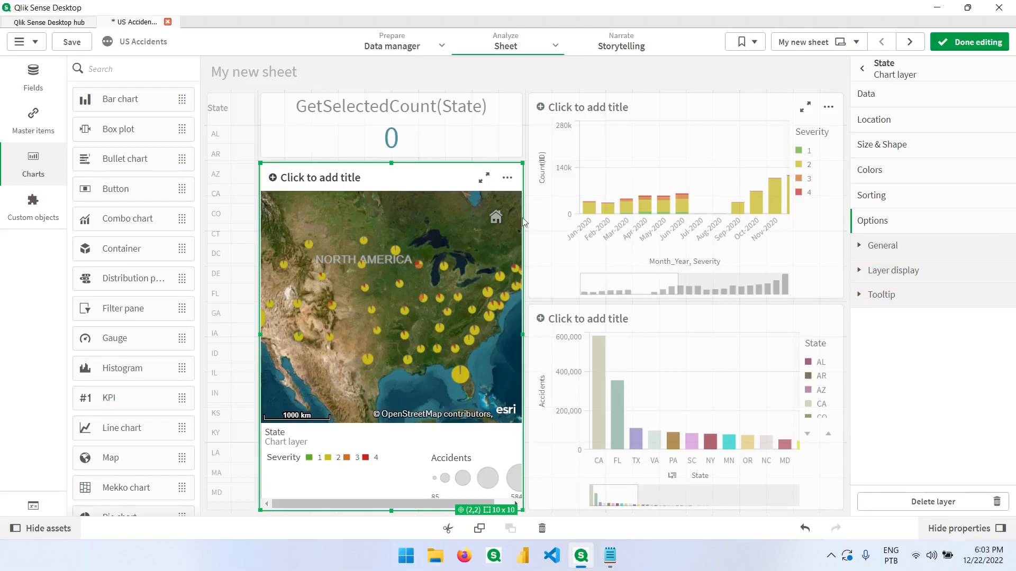
click(890, 280)
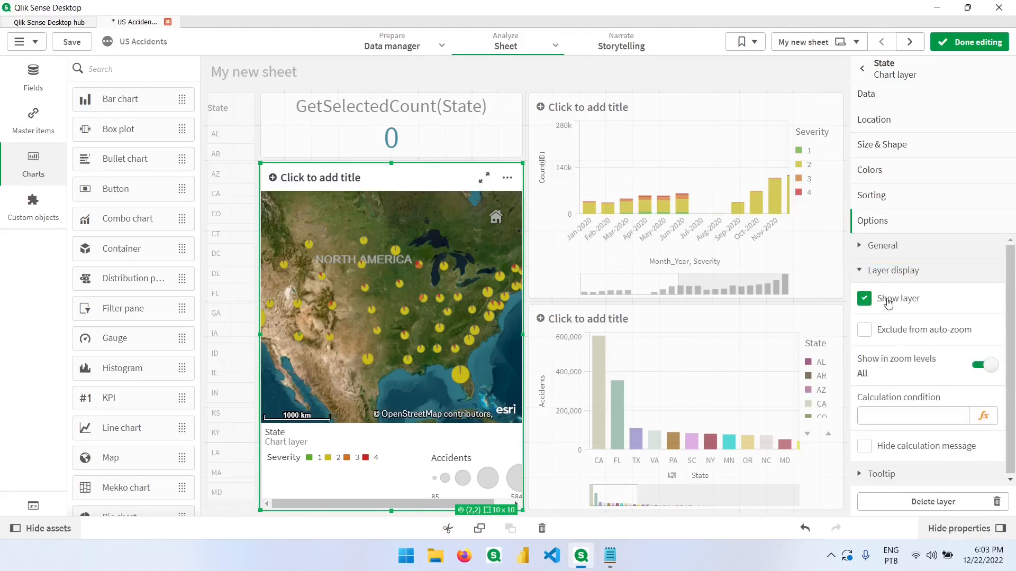
click(983, 418)
text(GetS)
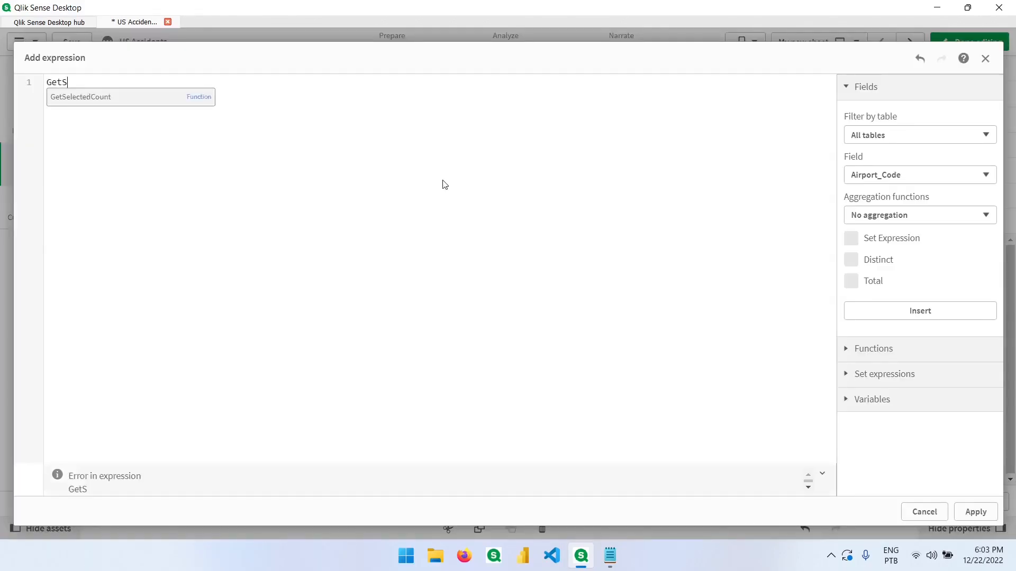
text(electedCount(State)<>1)
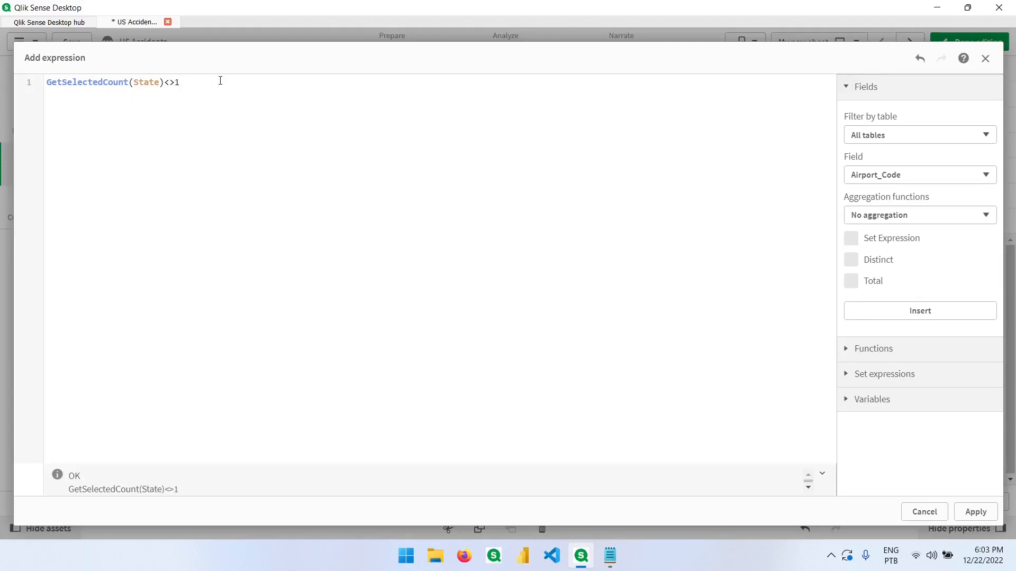
click(975, 512)
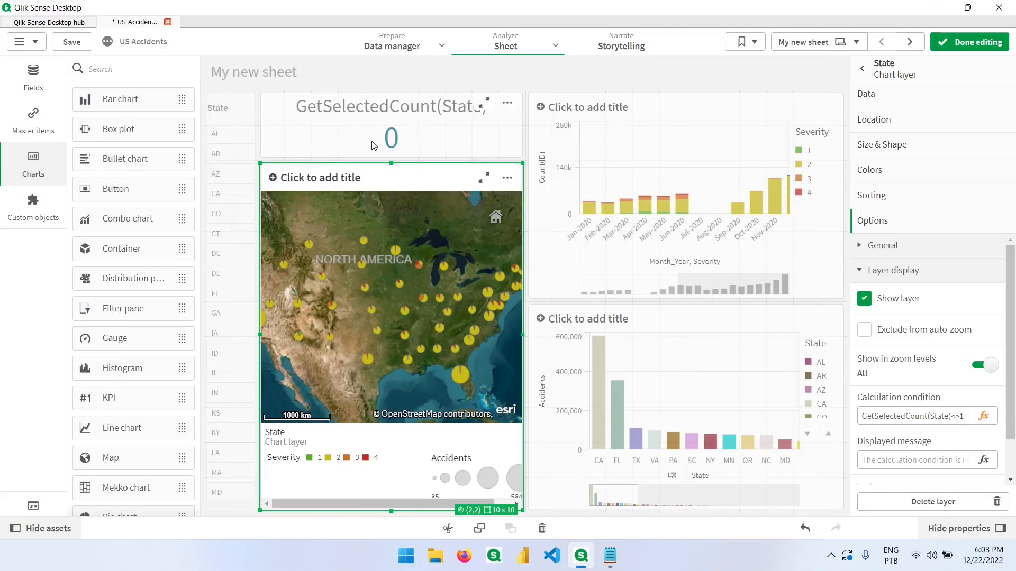
Step: Leave editing and select AL in the State list to check the map
click(947, 42)
click(31, 163)
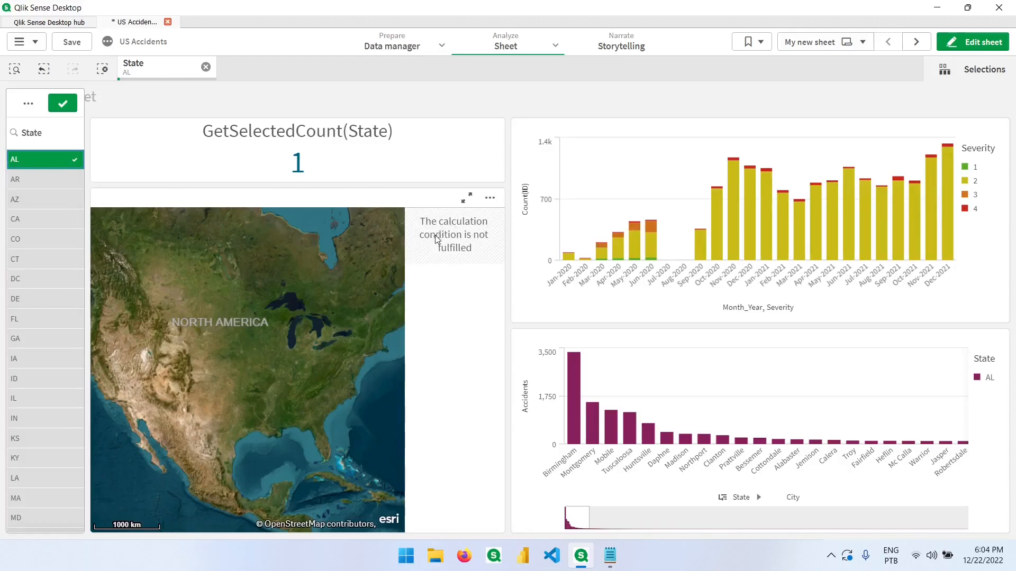
Step: Turn on Hide calculation message for the map's State chart layer and return to the layer list
click(973, 42)
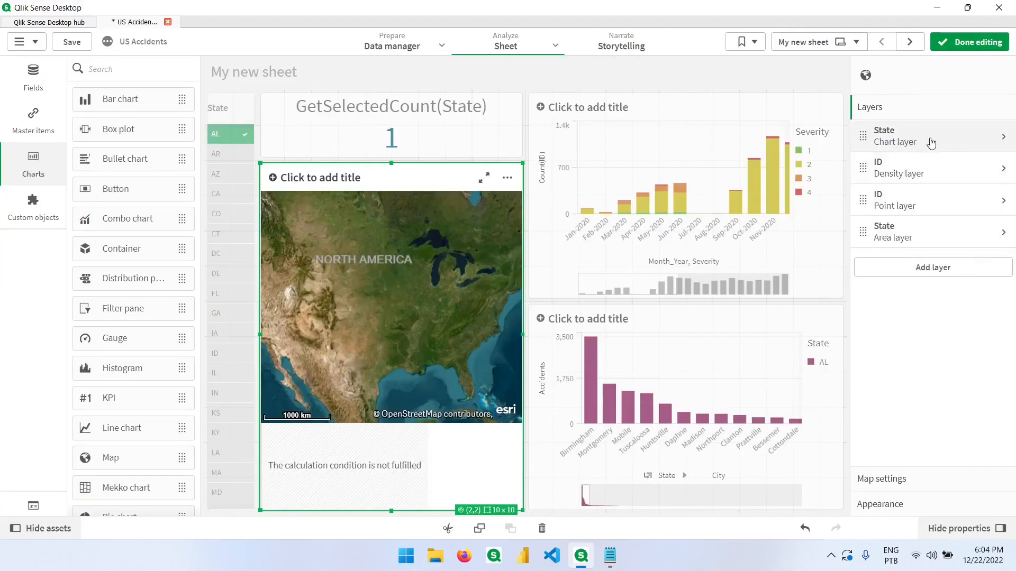
click(923, 144)
scroll(897, 423, down, 1)
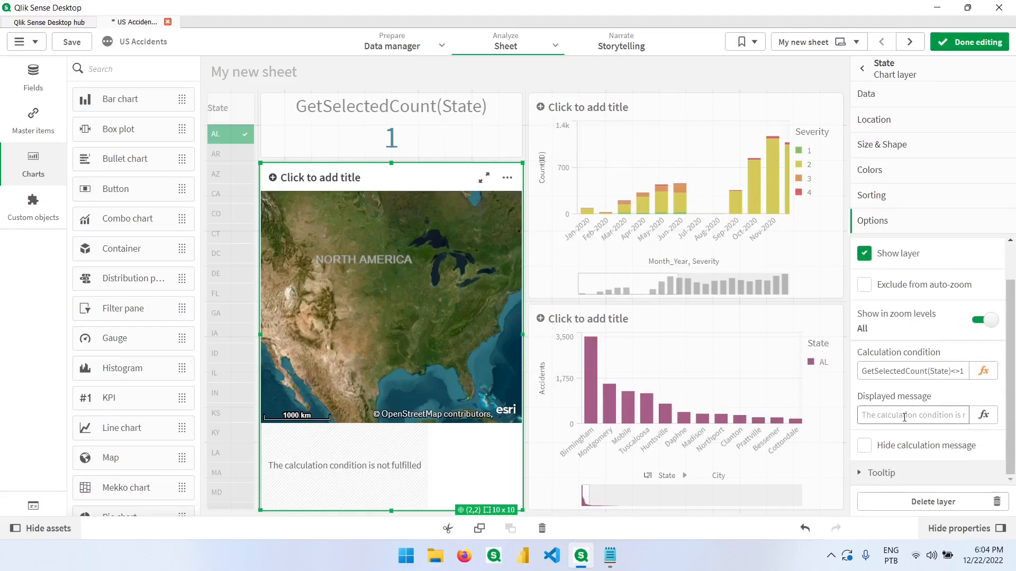
click(864, 445)
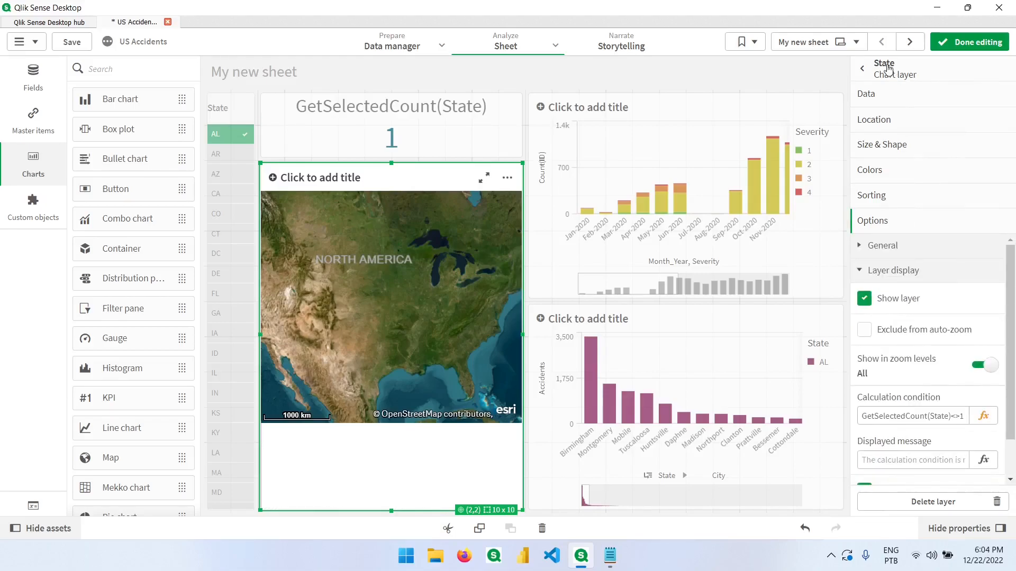
click(862, 71)
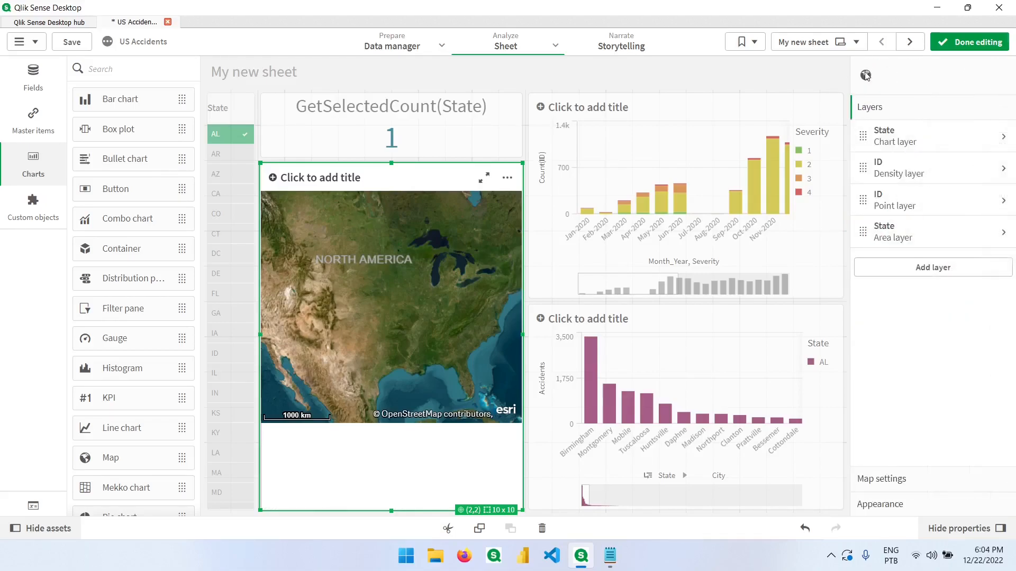
Step: Set the map's ID point layer calculation condition to GetSelectedCount(State)=1
click(939, 212)
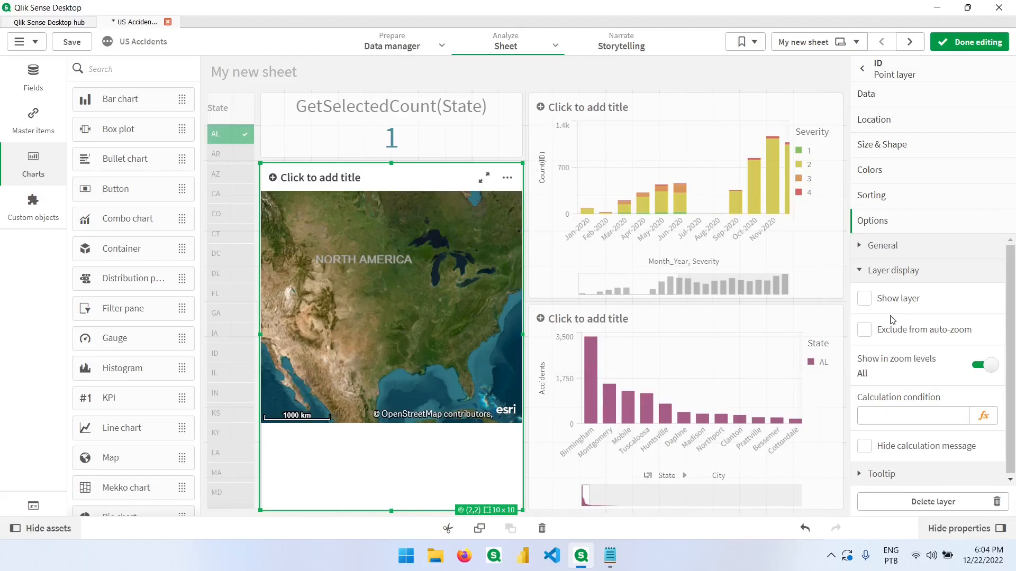
click(983, 418)
text(G)
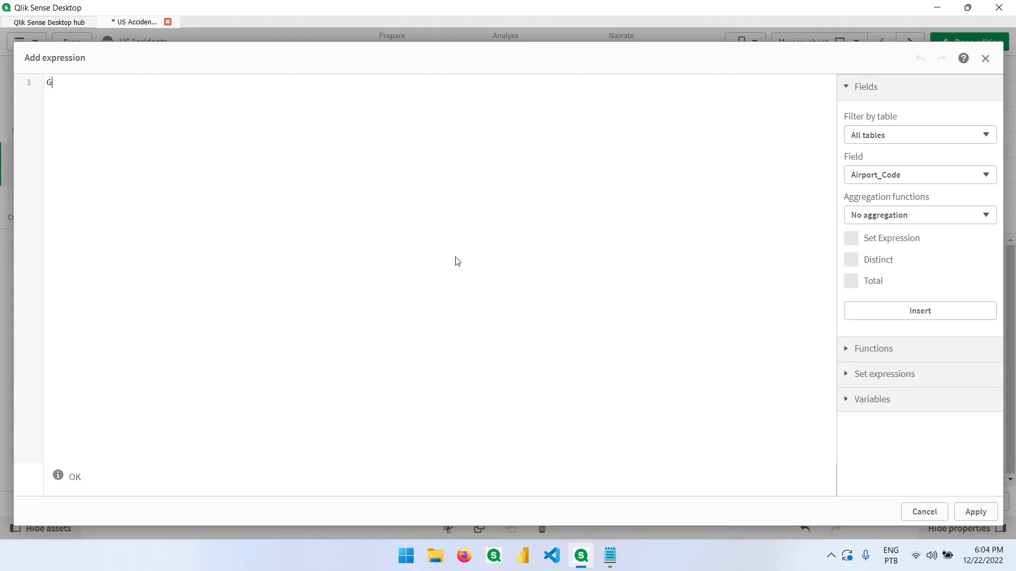
text(etSelec)
key(Return)
text(State)=1)
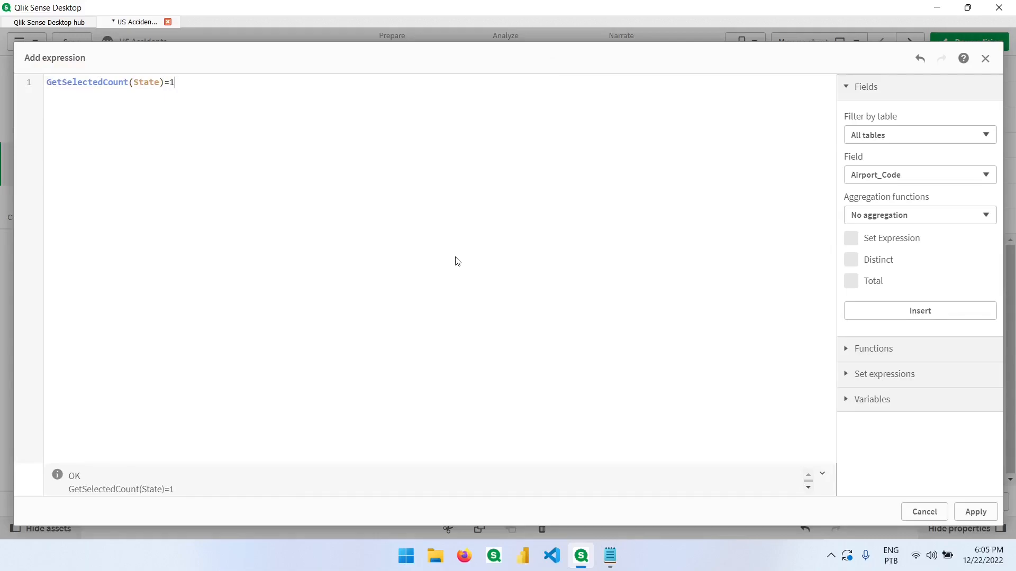
click(975, 512)
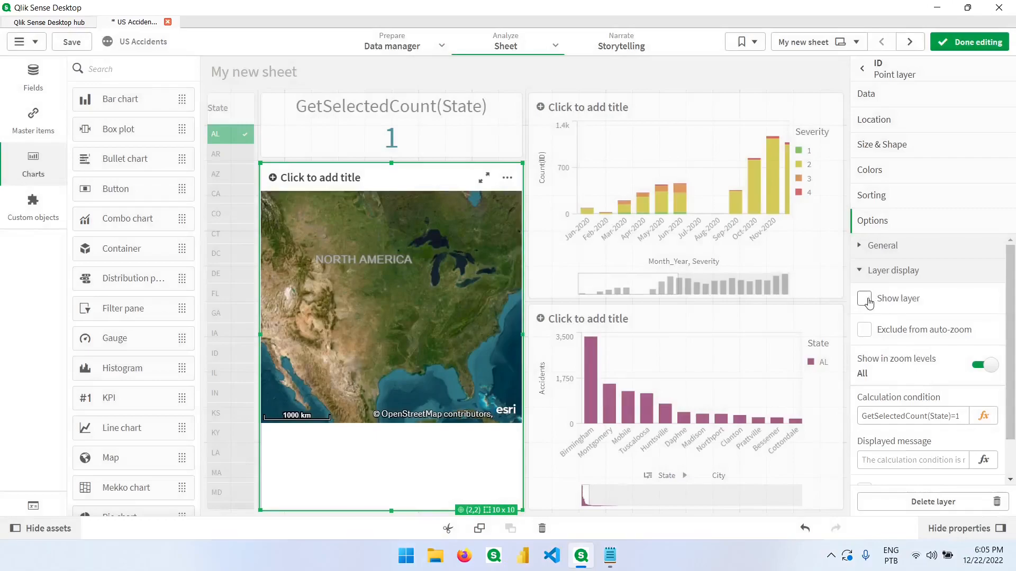
Step: Turn on Show layer and Hide calculation message for the ID point layer
click(885, 303)
scroll(900, 370, down, 1)
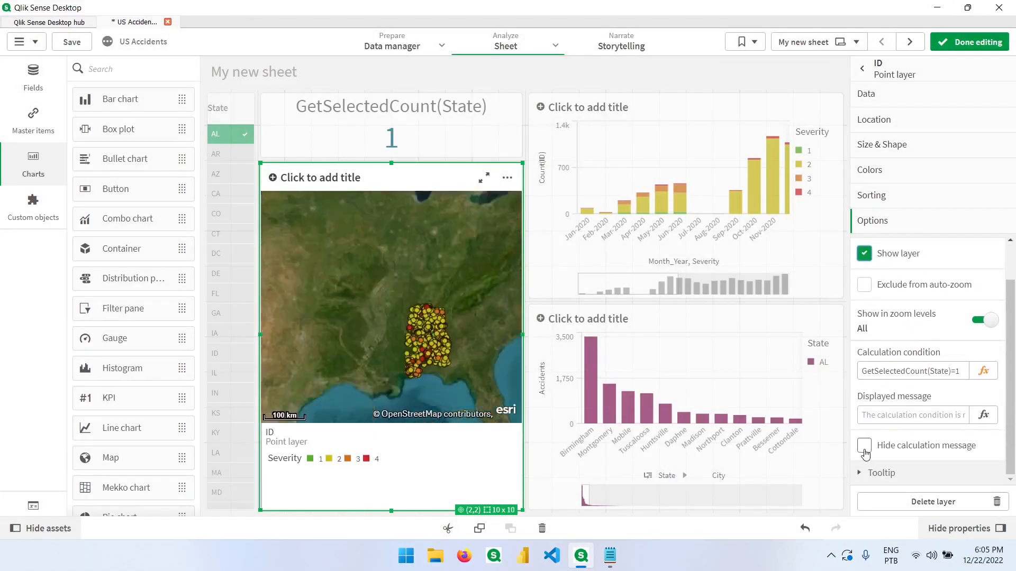
click(882, 451)
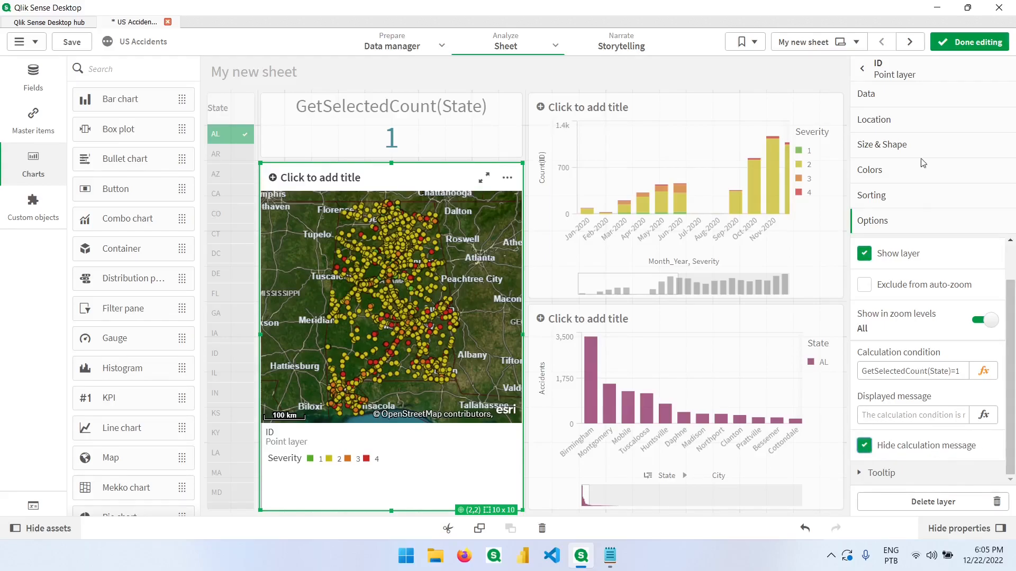
Step: Leave editing and try selecting Montgomery, then Tuscaloosa, in the city bar chart, cancelling each selection
click(967, 42)
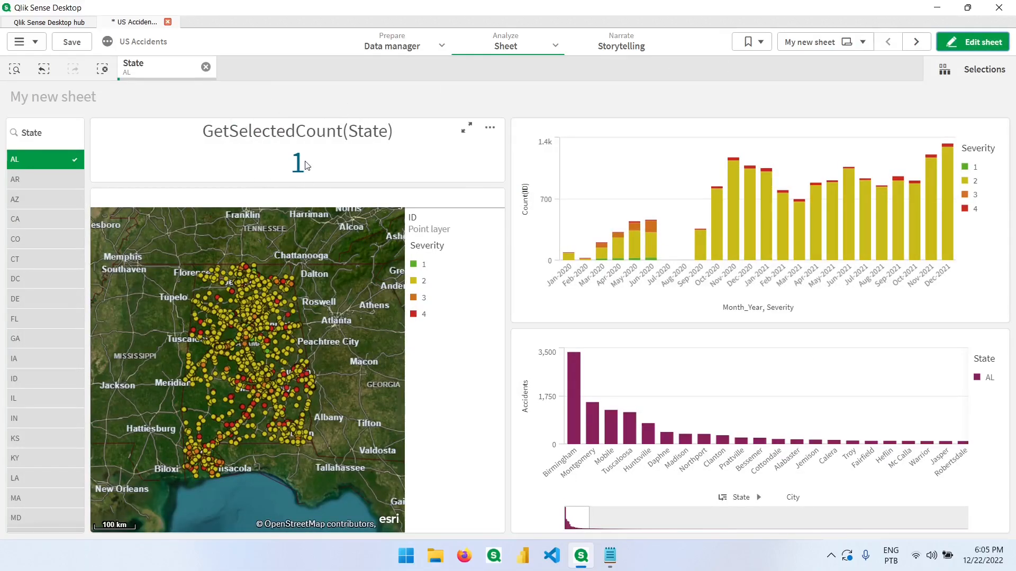
mouse_move(592, 432)
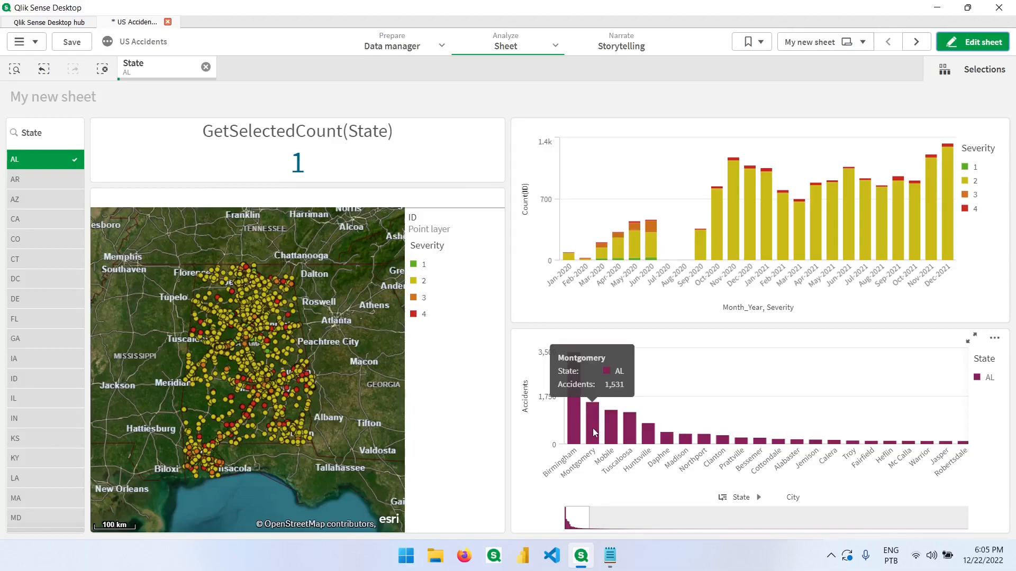
click(593, 433)
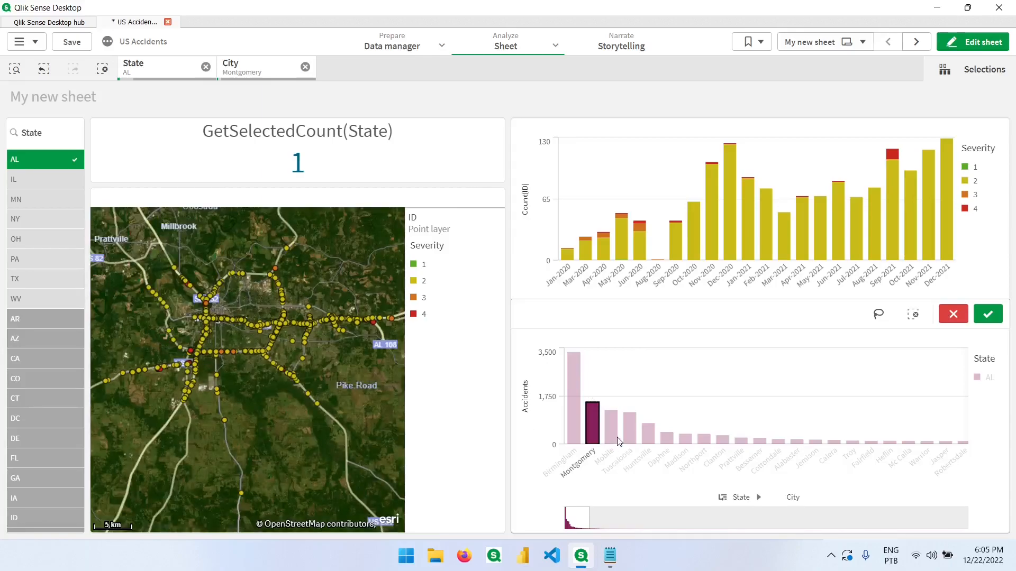
click(954, 315)
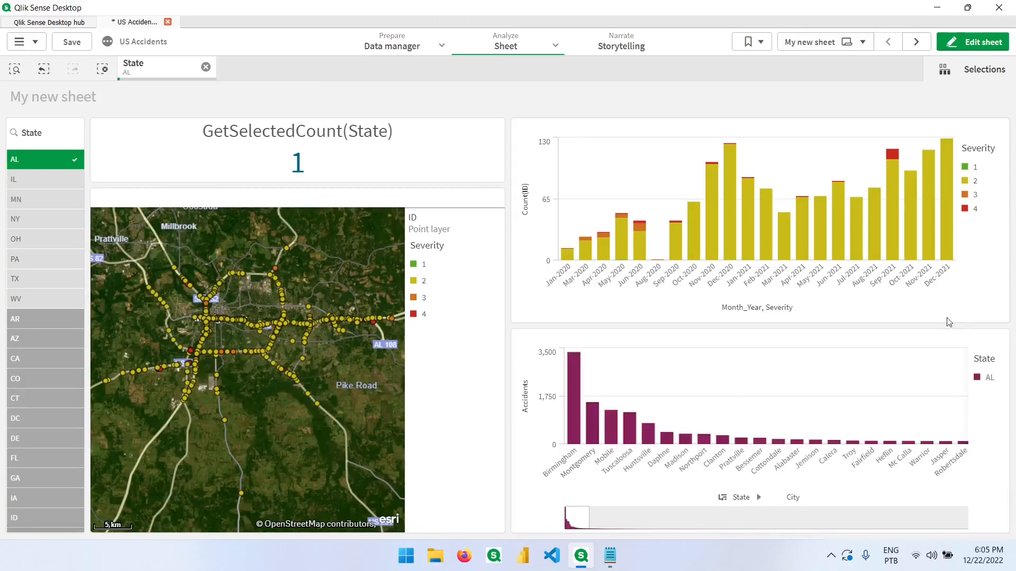
click(628, 433)
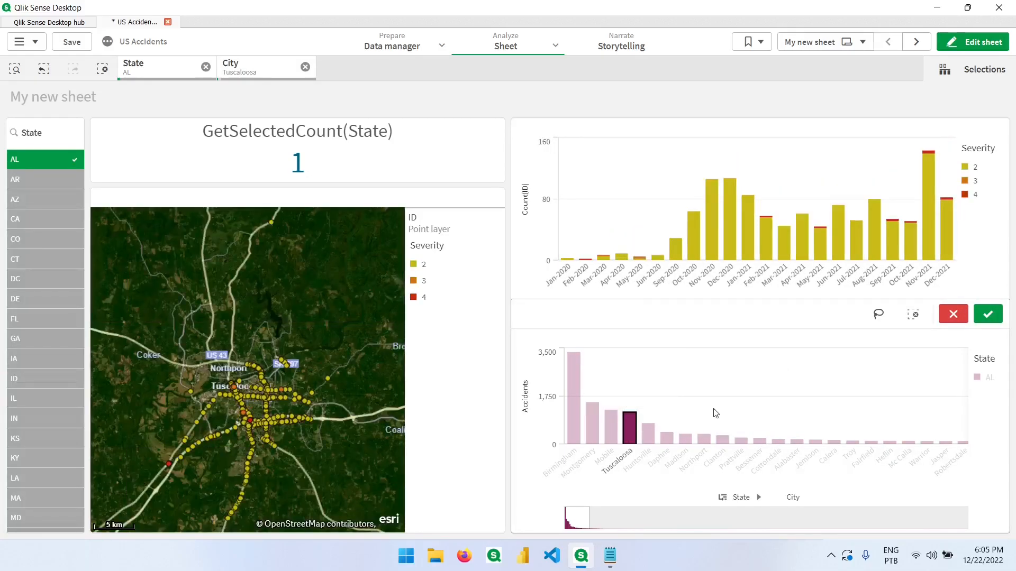
click(952, 316)
Step: Add CA to the State list selection to check the map
click(32, 217)
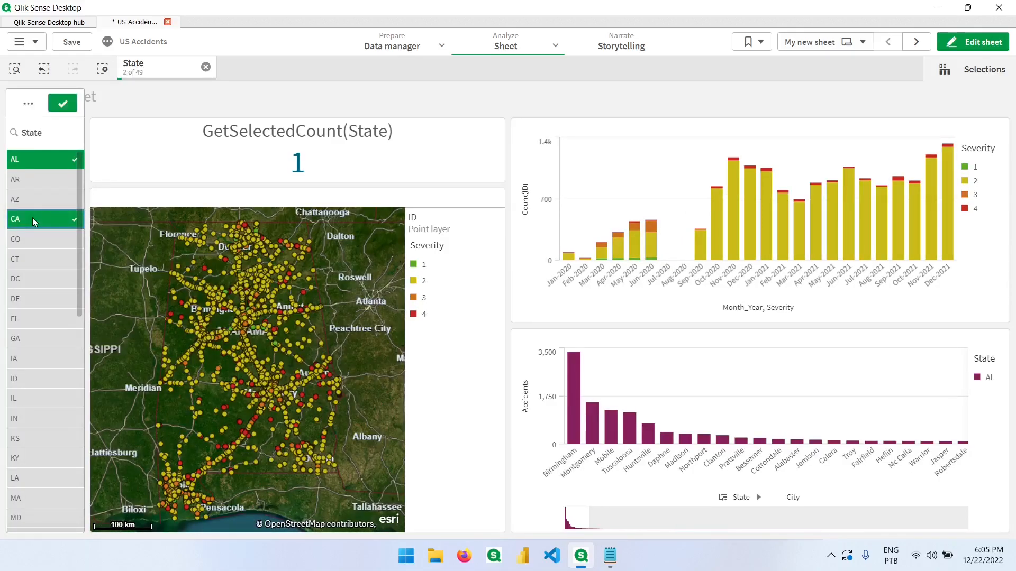